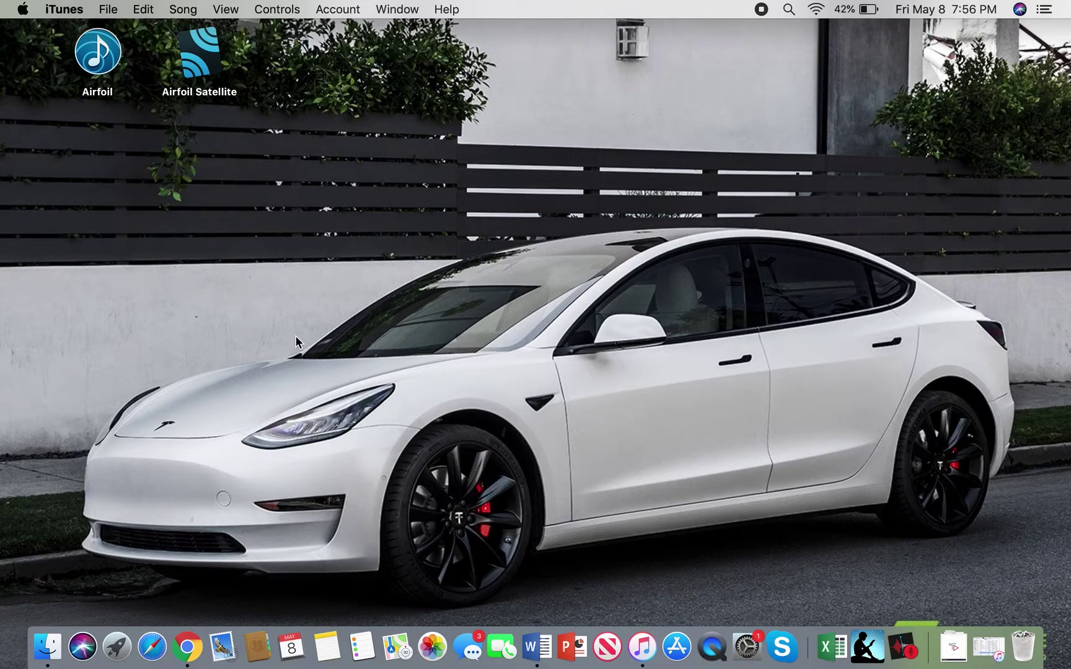
Search Google for 'airfoil' in Chrome
click(187, 646)
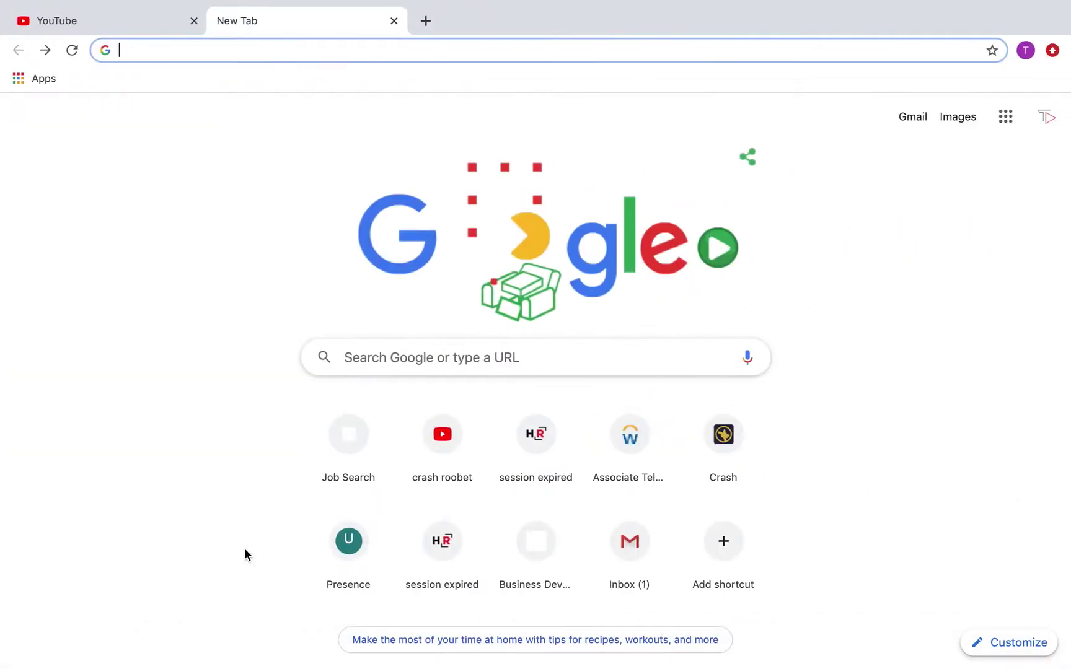
text(airfo)
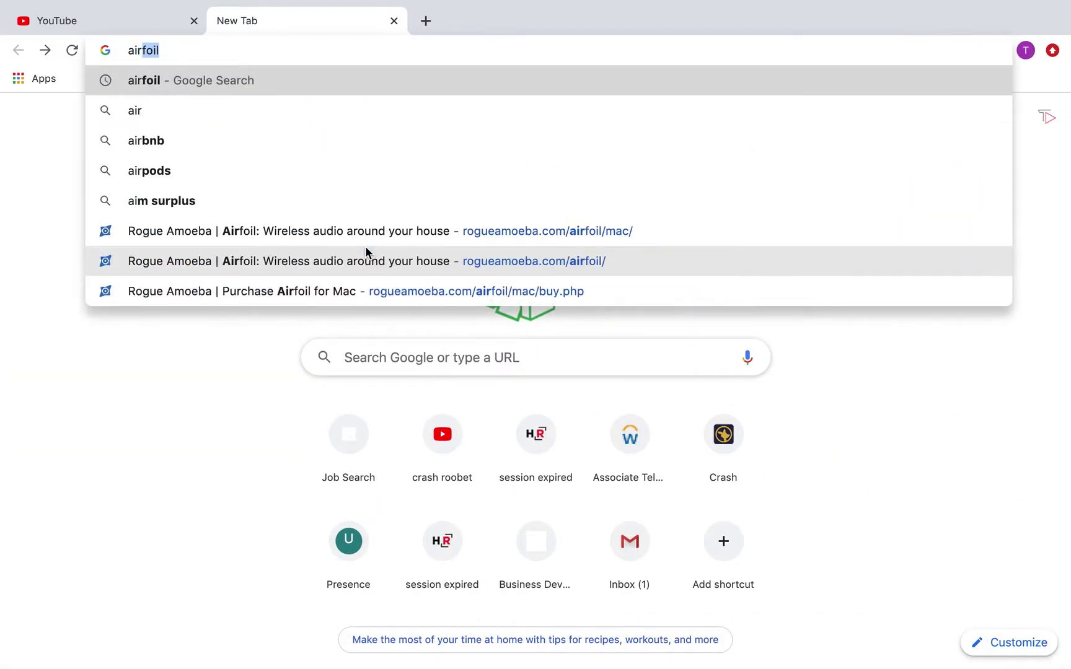
text(il)
key(Return)
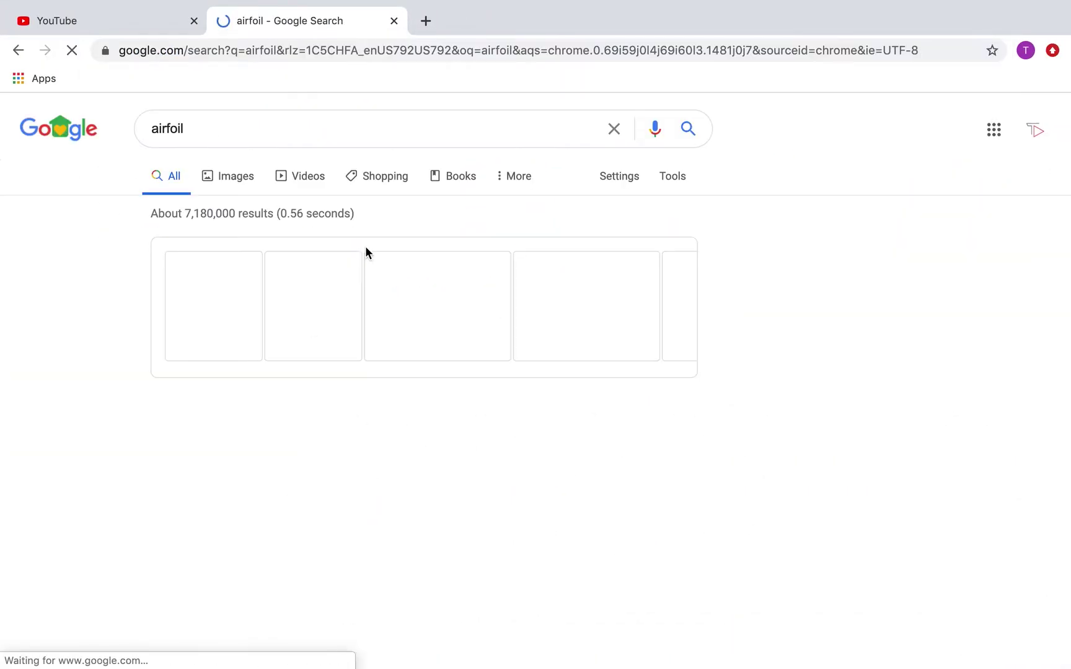
scroll(231, 413, down, 5)
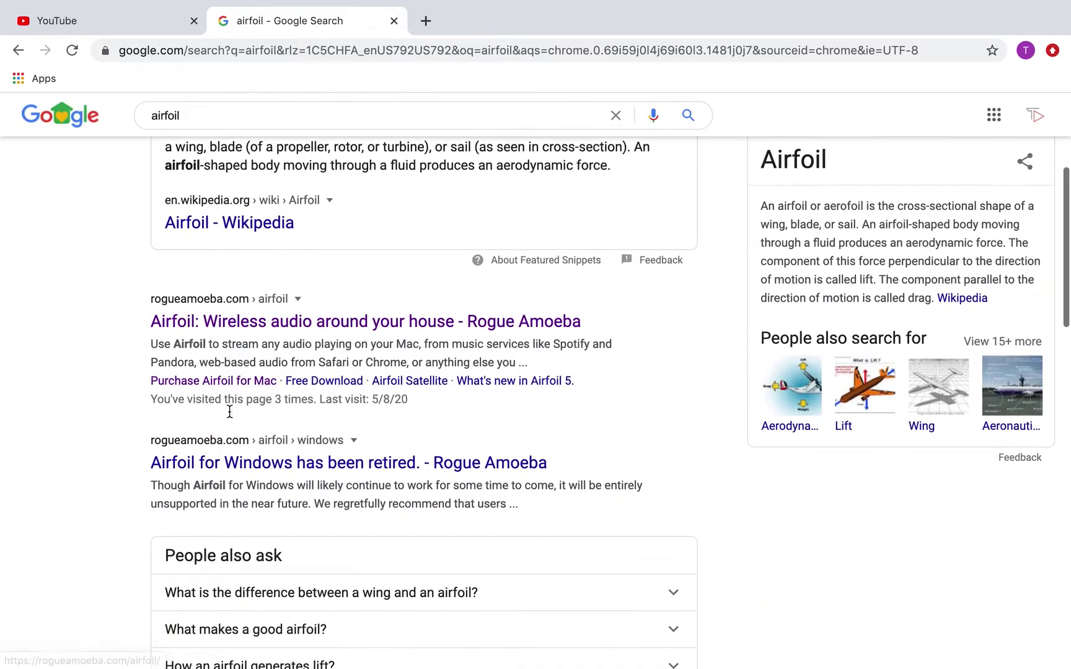
Open Rogue Amoeba's Airfoil for Mac page and scroll to its Free Download option
click(233, 319)
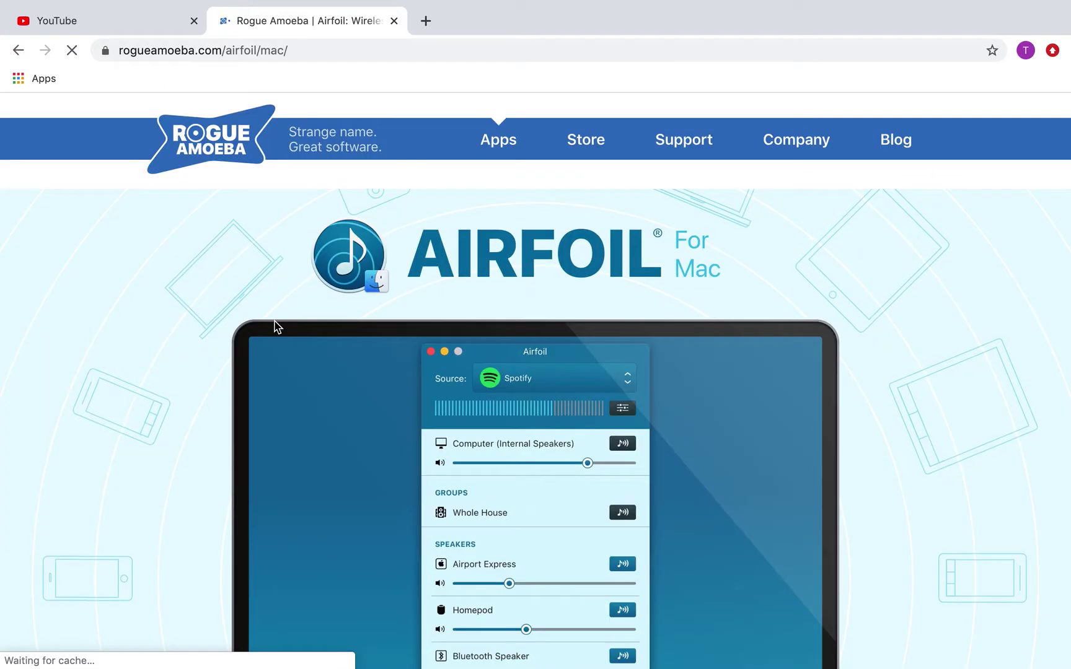
scroll(530, 370, down, 5)
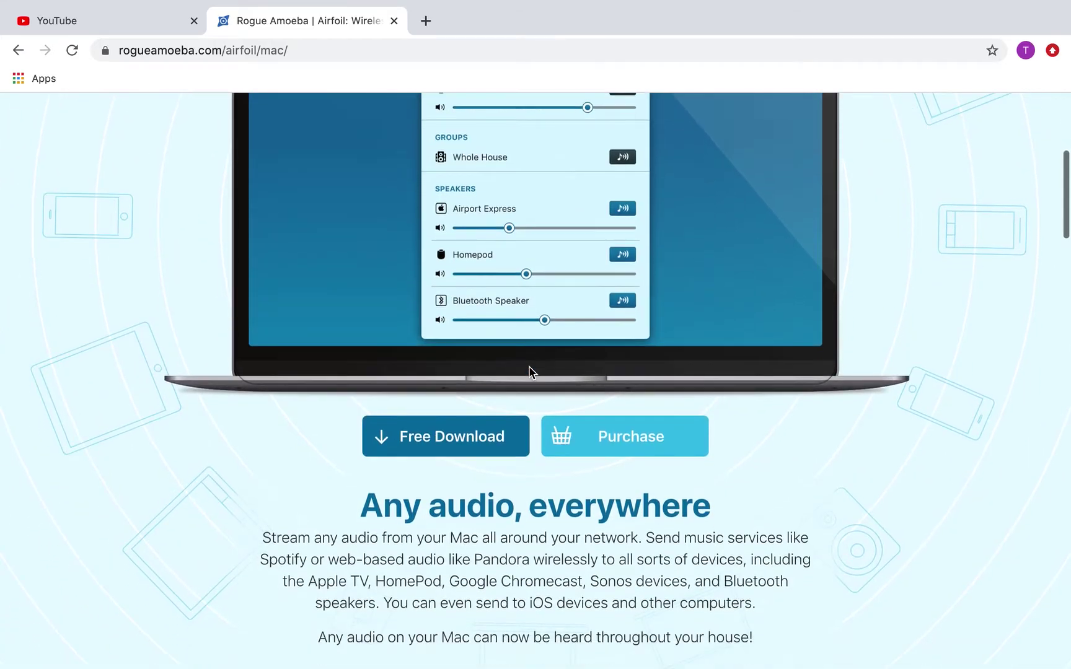
scroll(528, 366, up, 1)
scroll(519, 330, up, 3)
scroll(527, 329, down, 2)
scroll(527, 329, down, 1)
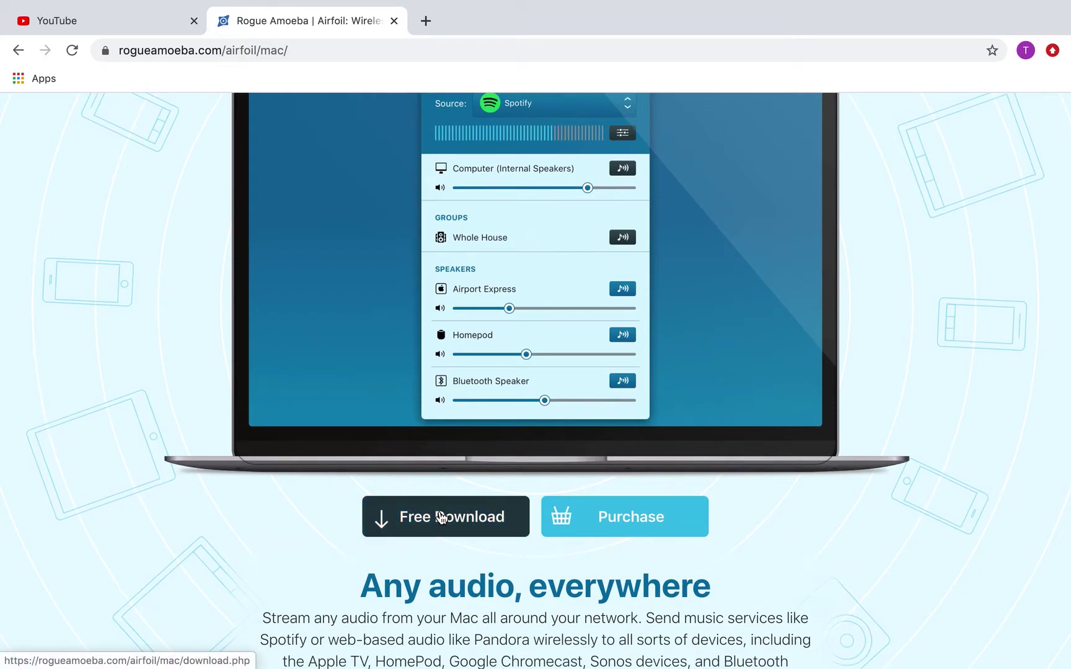
Open the Purchase Airfoil for Mac page, return to the desktop, and launch Airfoil
click(622, 522)
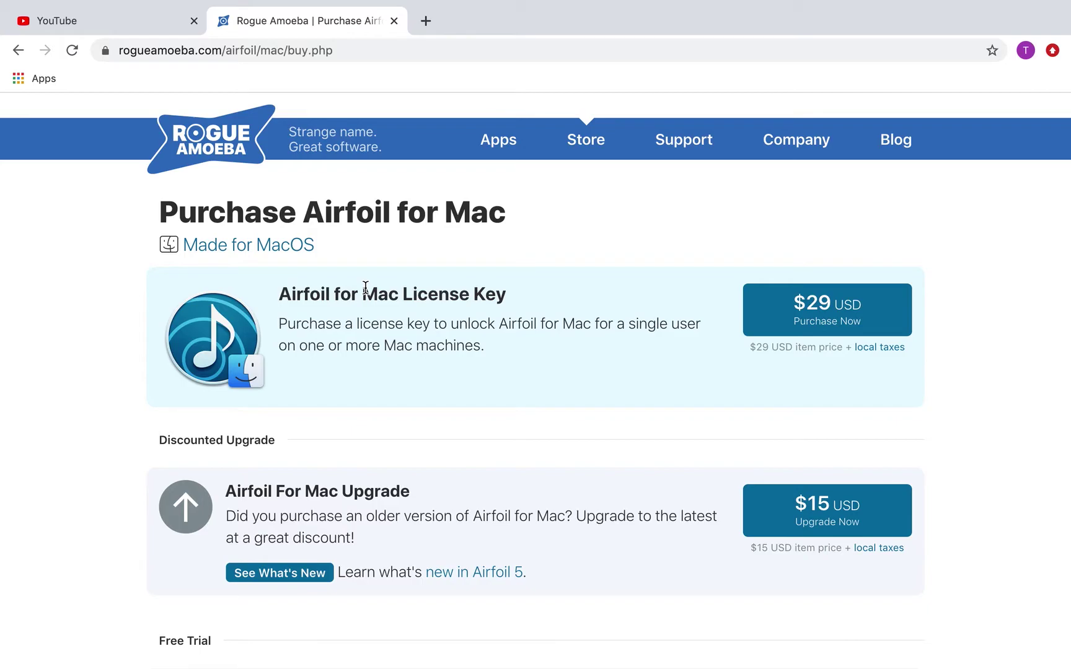
key(ctrl+Left)
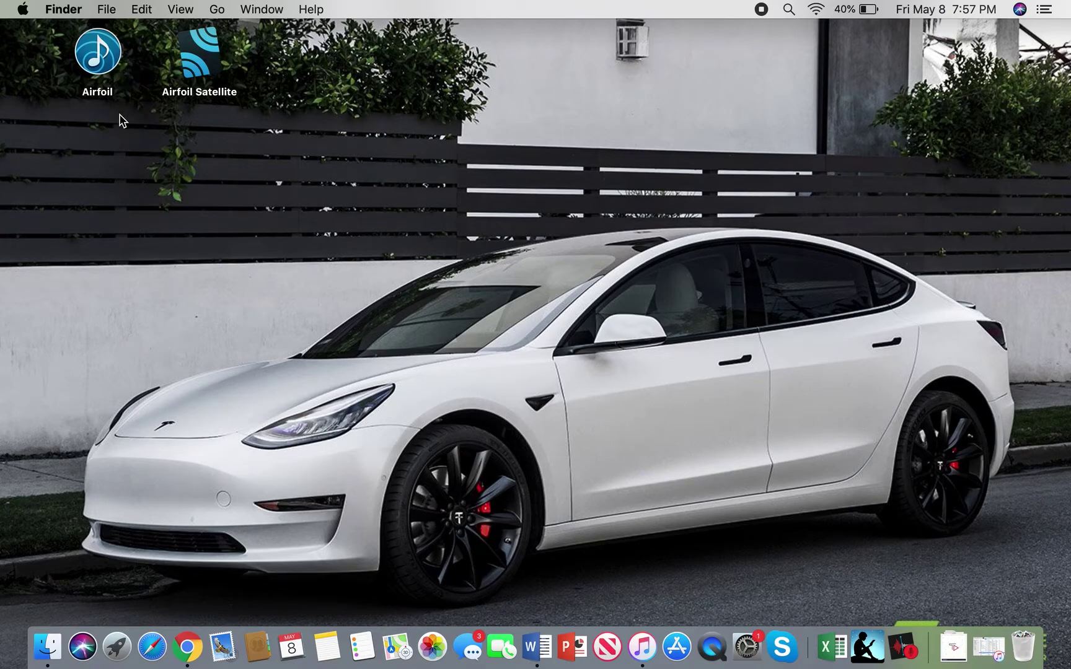
double_click(93, 60)
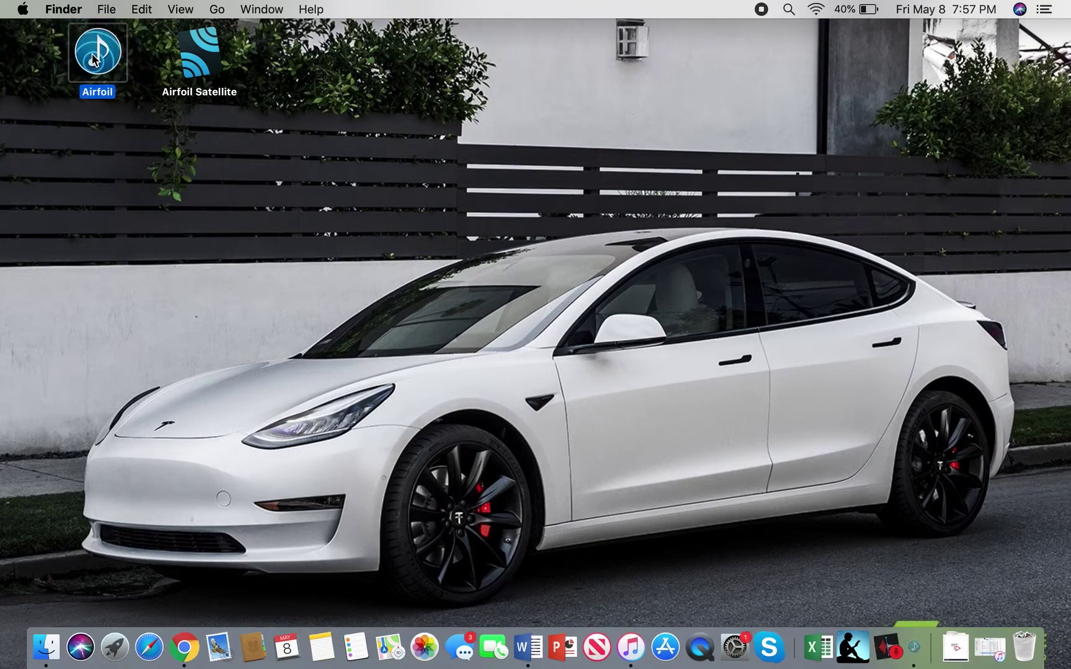
Center the Airfoil window and keep iTunes as its audio source
mouse_move(306, 148)
mouse_down()
mouse_move(508, 156)
mouse_move(570, 176)
mouse_up()
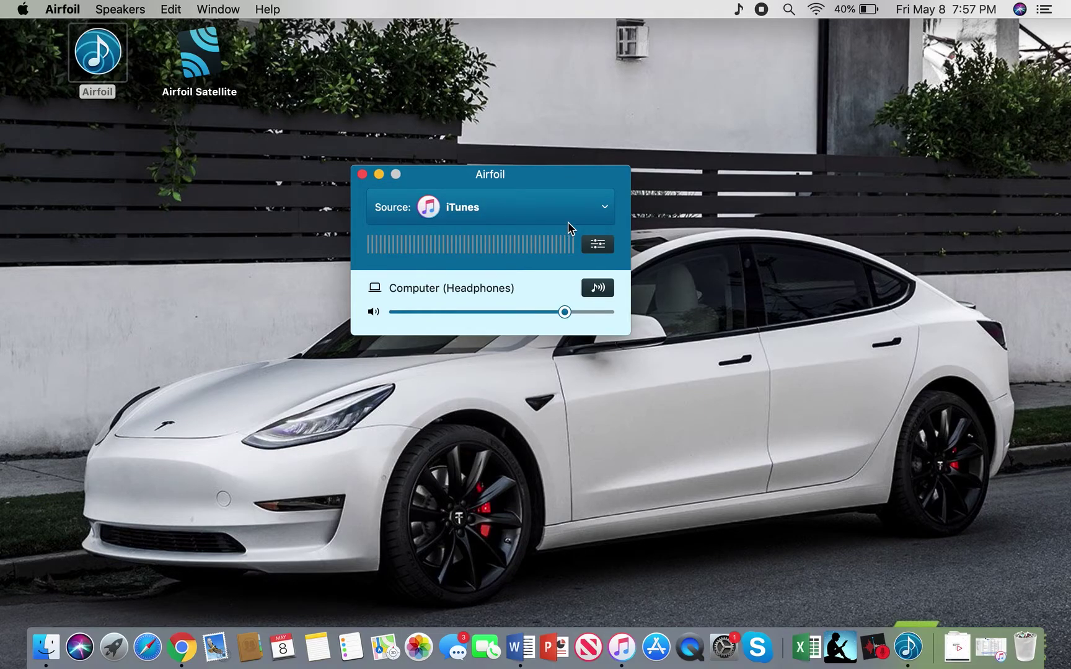
click(529, 210)
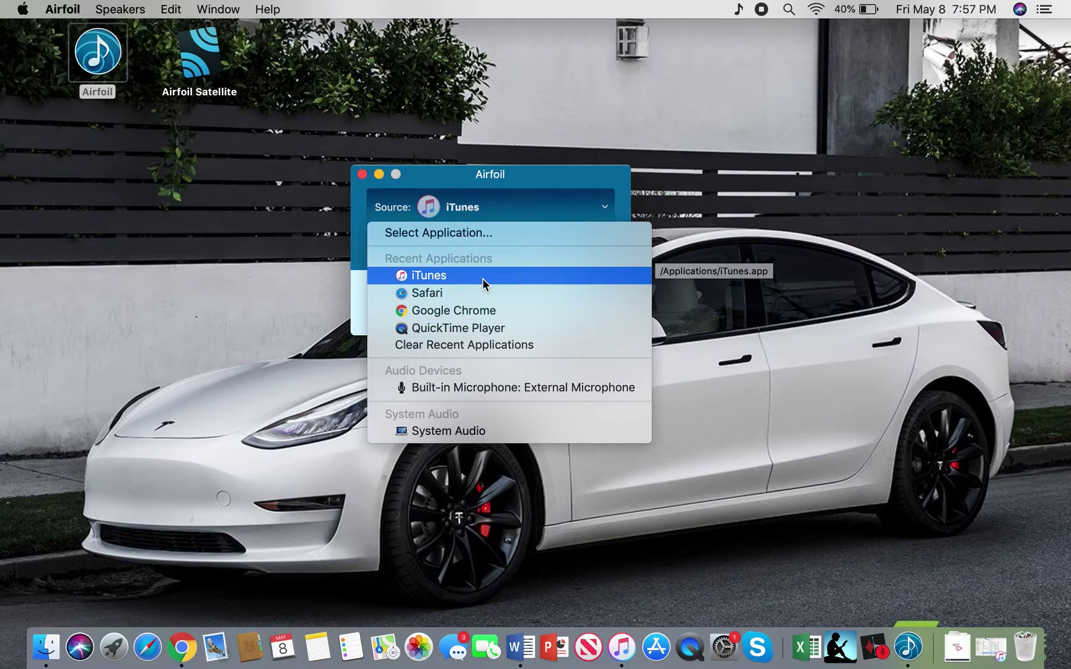
click(553, 214)
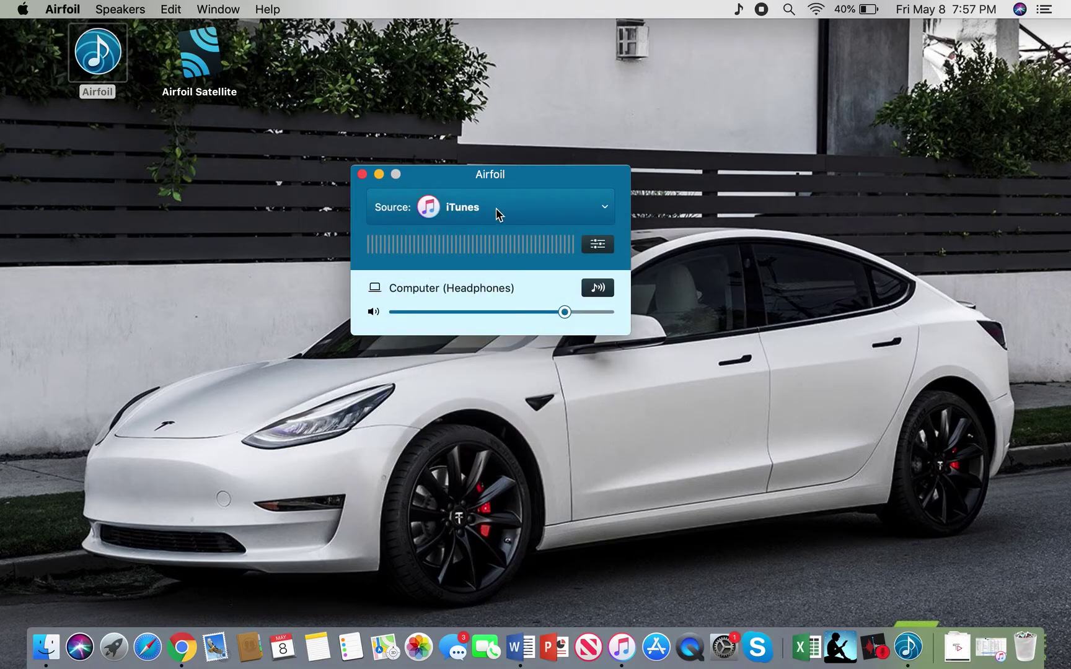
Review Airfoil's volume, balance and equalizer presets, leave Flat, then bring iTunes forward
click(608, 247)
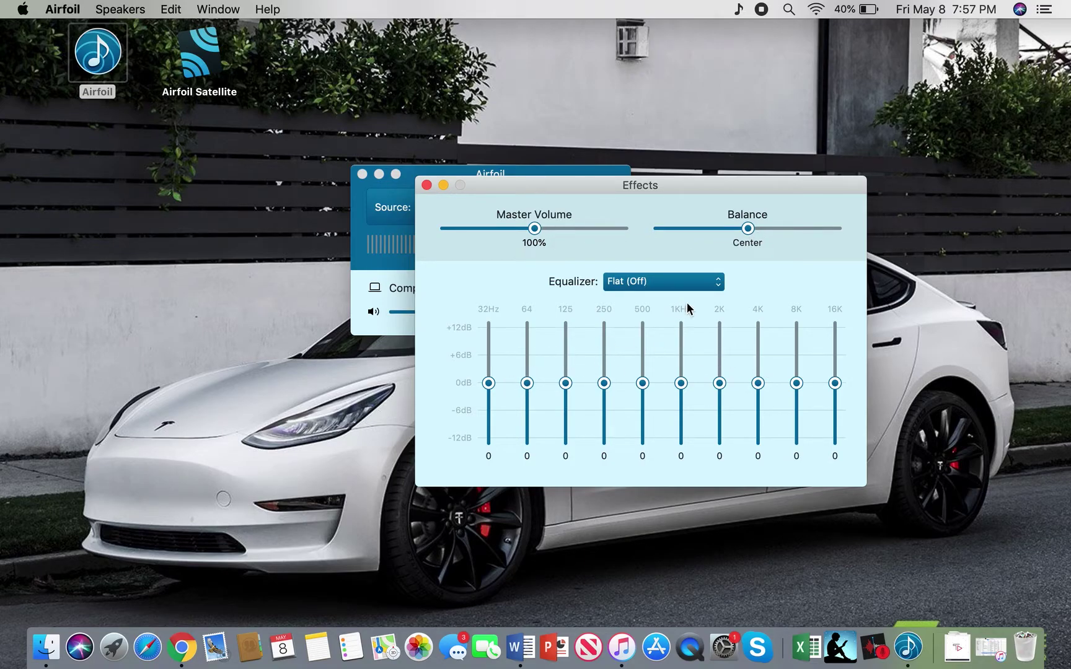
click(690, 284)
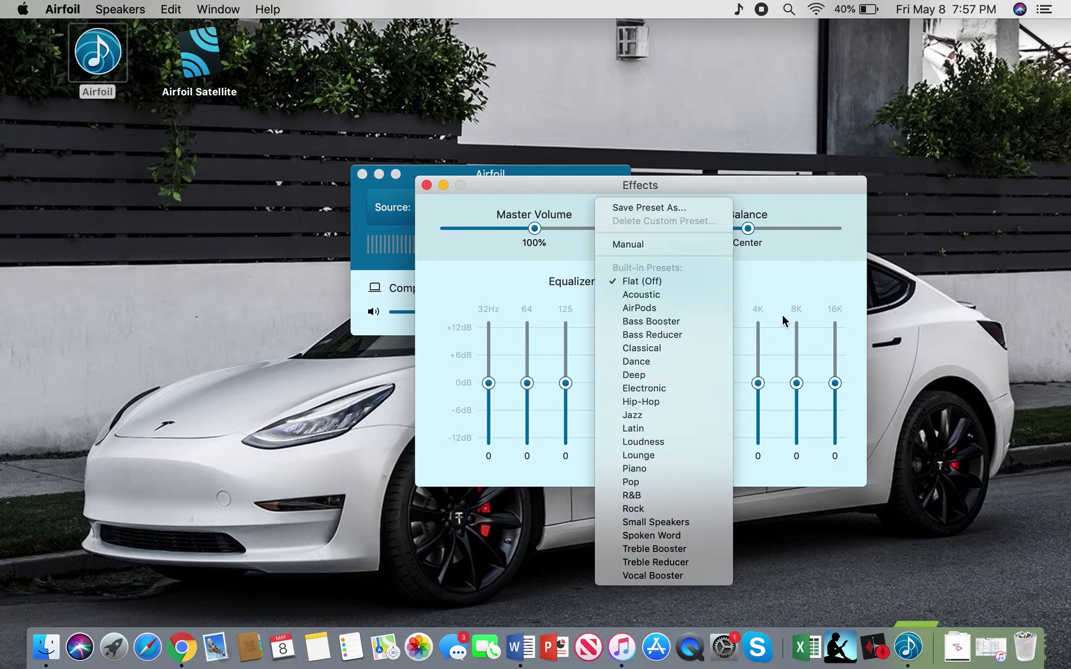
click(827, 250)
click(430, 183)
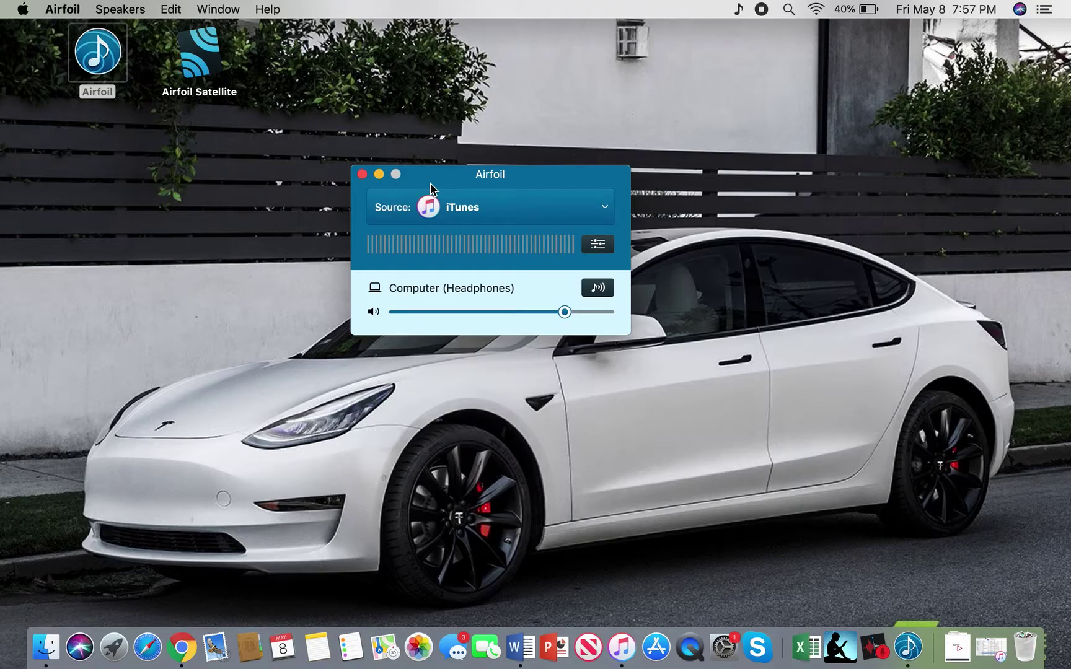
click(622, 657)
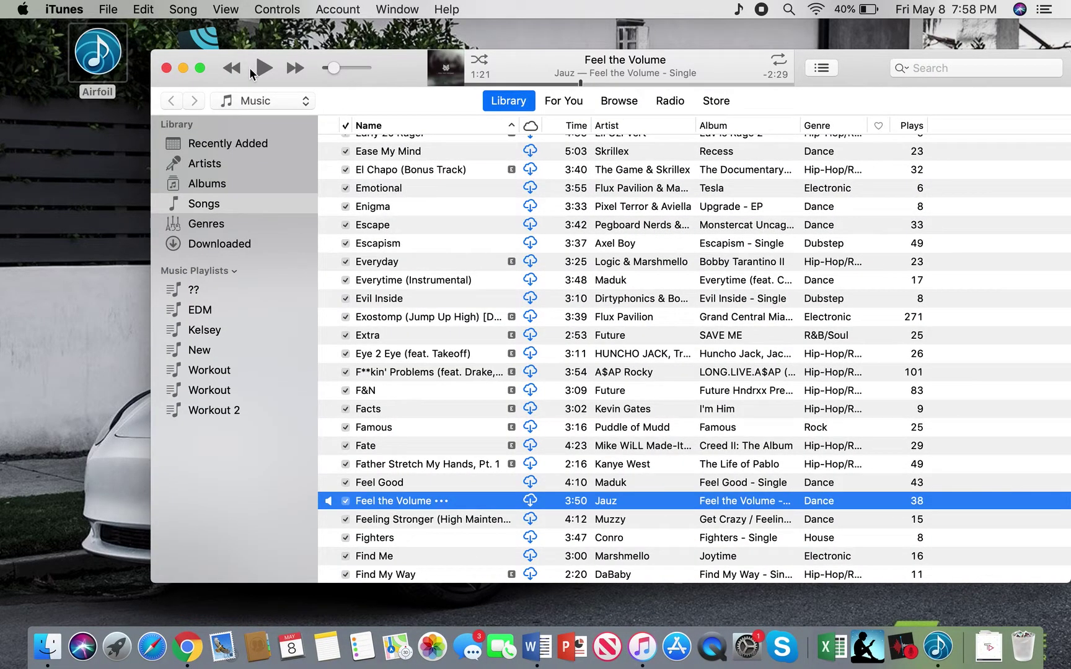
Place Airfoil on the left with iTunes beside it, and play 'Feel the Volume'
mouse_move(396, 58)
mouse_down()
mouse_move(331, 216)
mouse_move(535, 279)
mouse_move(820, 87)
mouse_move(835, 118)
mouse_move(895, 97)
mouse_move(888, 103)
mouse_up()
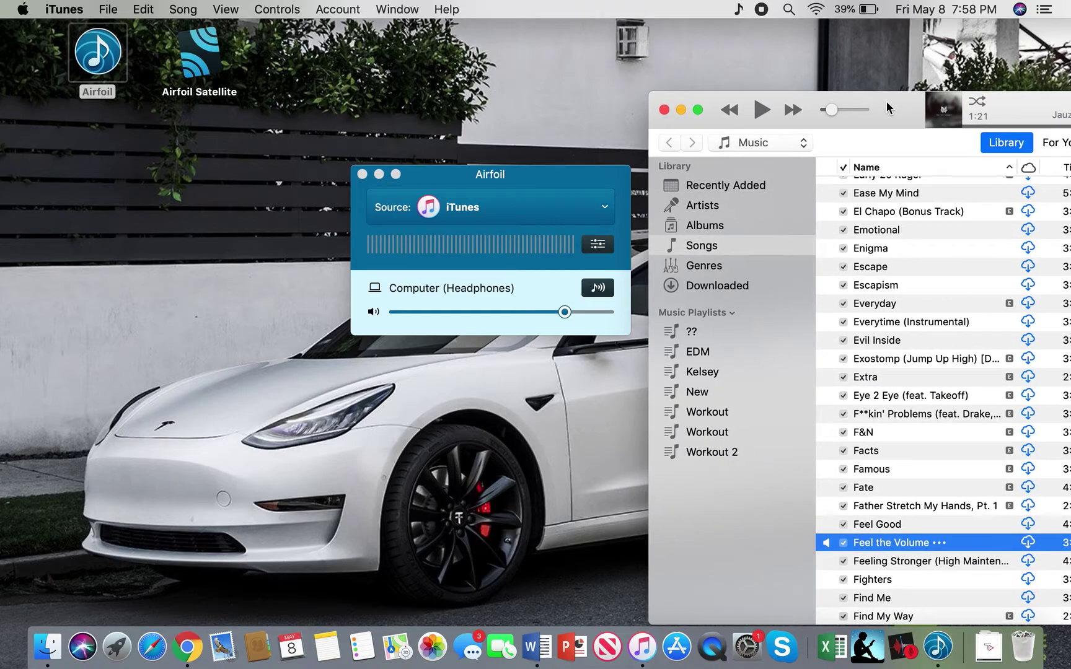
mouse_move(566, 180)
mouse_down()
mouse_move(316, 175)
mouse_move(243, 156)
mouse_up()
drag(901, 108, 610, 108)
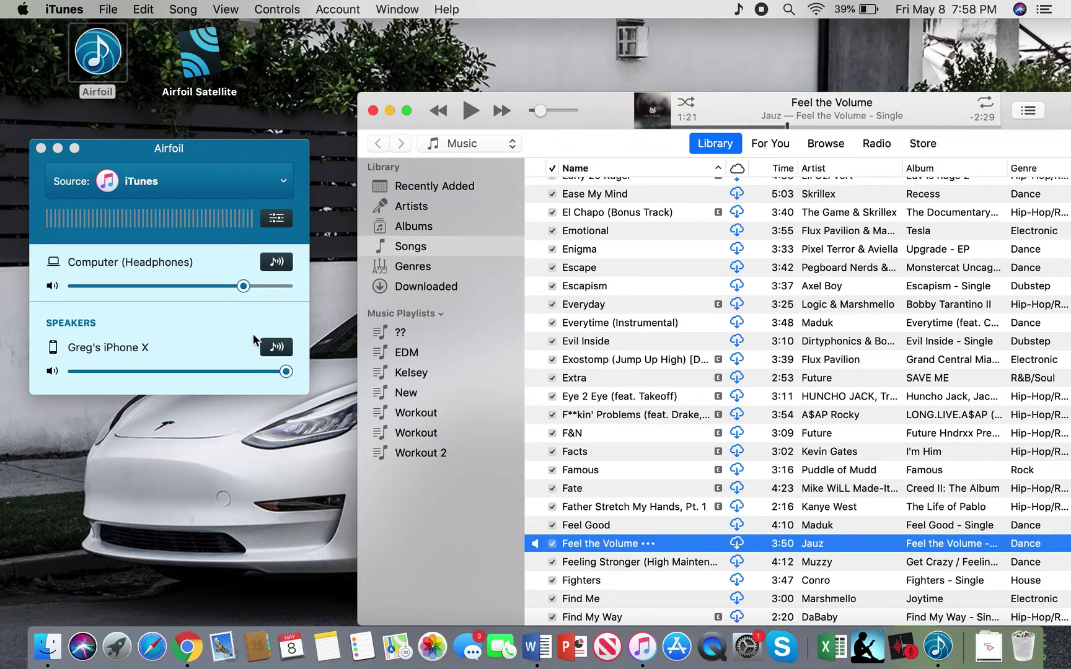
click(472, 118)
Send the audio to the iPhone in Airfoil, then pause 'Feel the Volume' in iTunes
click(276, 349)
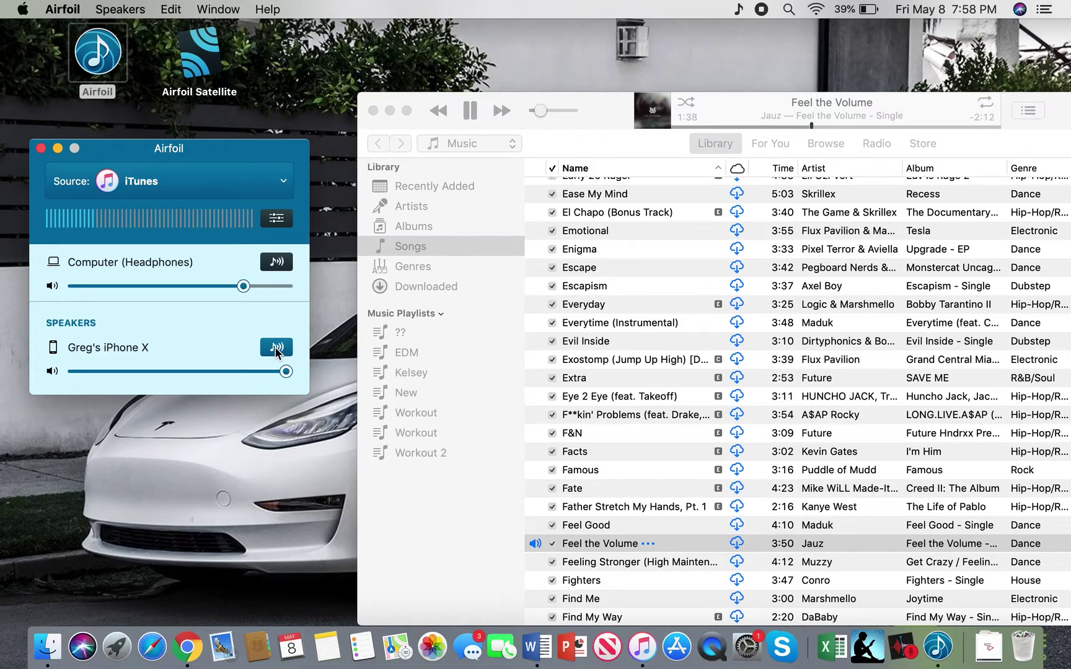
click(471, 111)
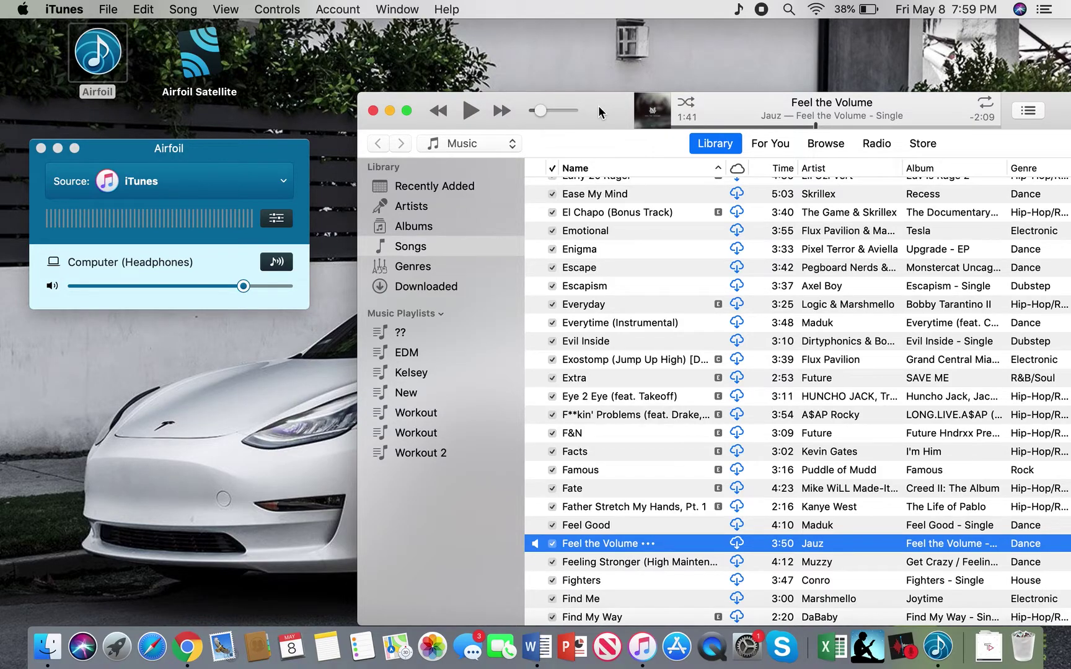
mouse_move(625, 113)
mouse_move(604, 113)
mouse_down()
mouse_move(548, 58)
mouse_move(559, 66)
mouse_up()
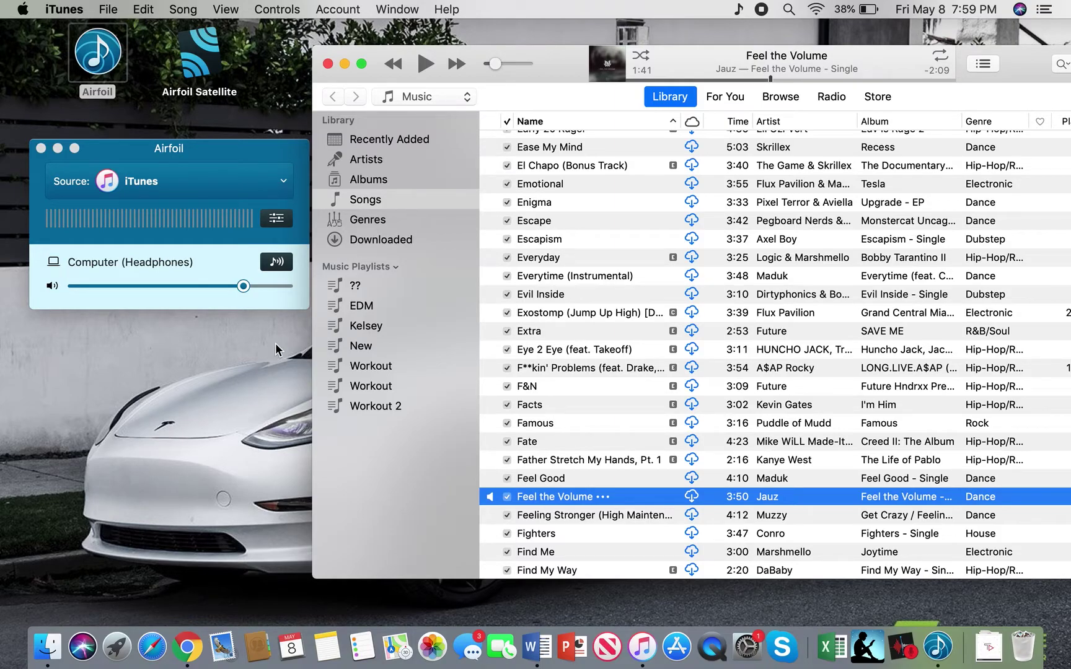
drag(562, 67, 591, 77)
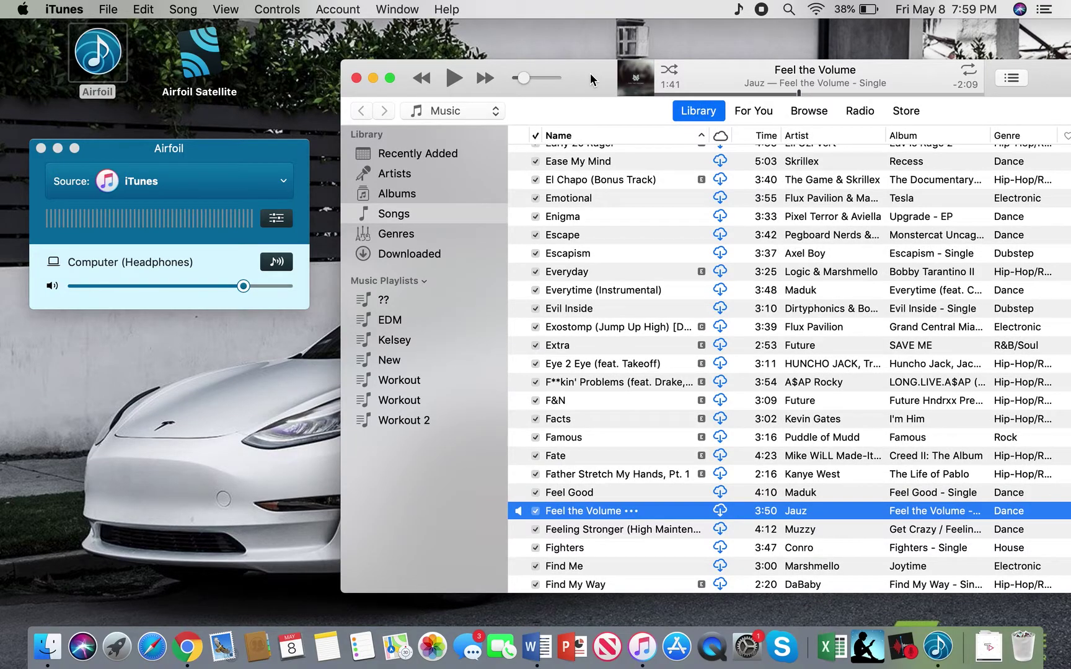